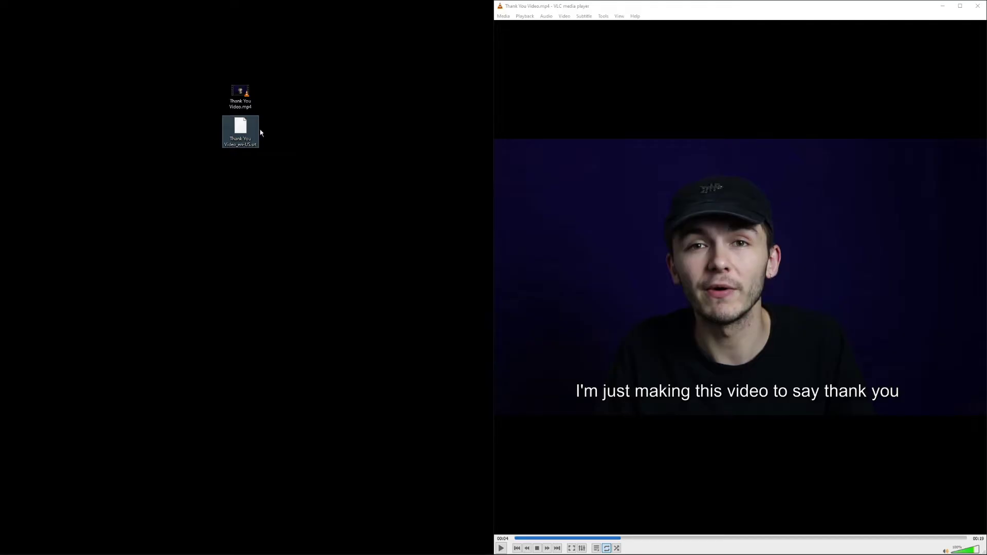
Step: Copy Thank You Video_en-US.srt onto the desktop and rename the copy 'Thank You Video_en-US - Copy.txt'
right_click(244, 135)
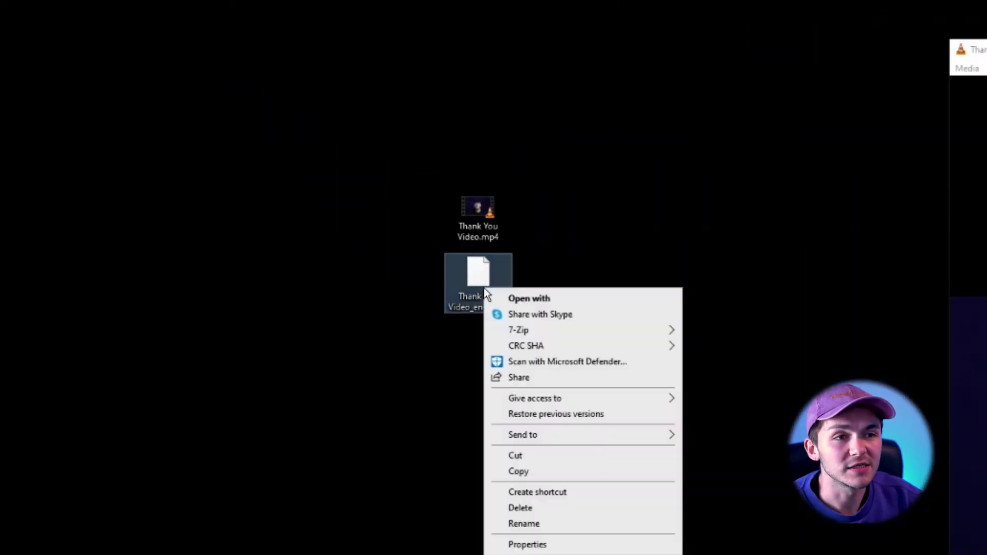
left_click(558, 469)
right_click(569, 297)
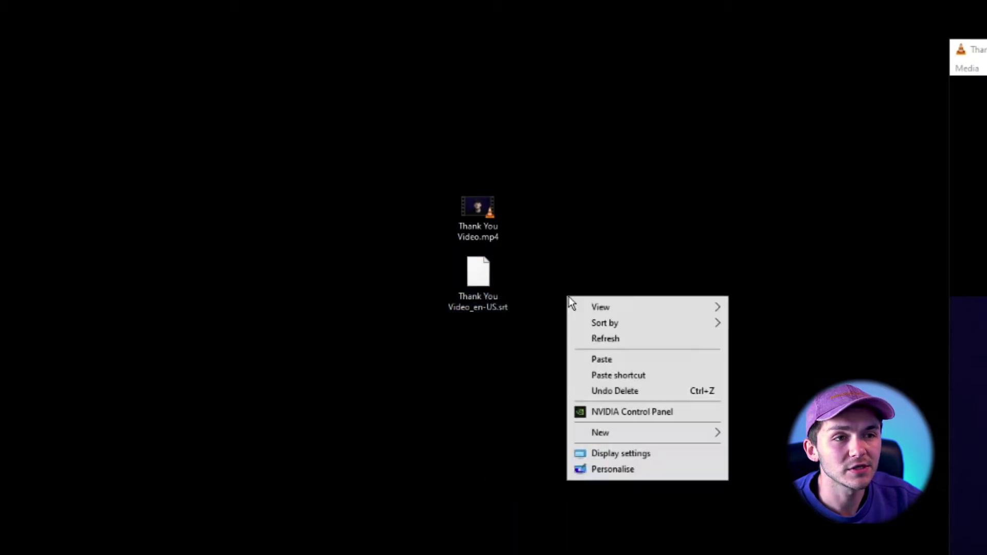
left_click(617, 361)
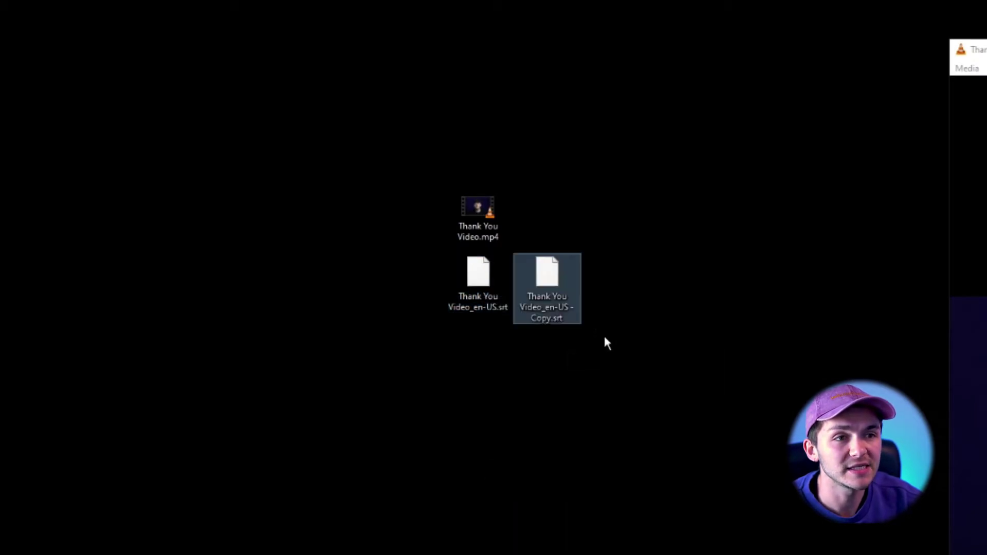
left_click(560, 319)
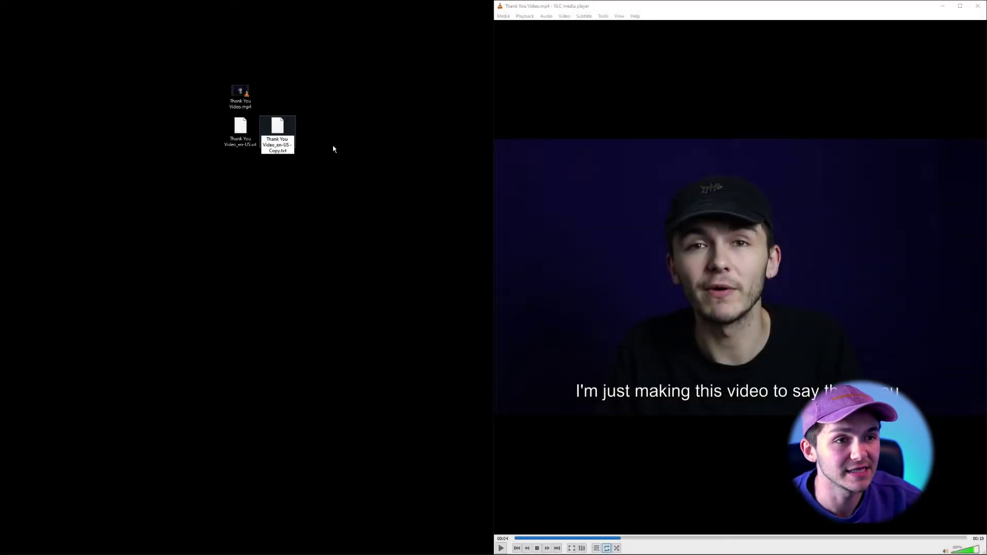
key("Return")
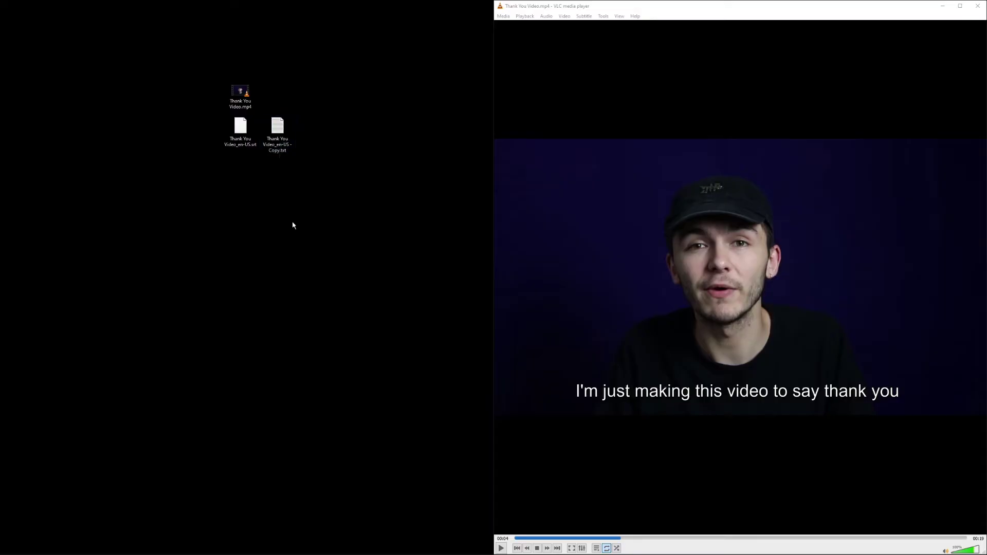
Step: Open the .txt copy in Notepad and select the cue numbers, first timecode and the word Instagram
double_click(280, 136)
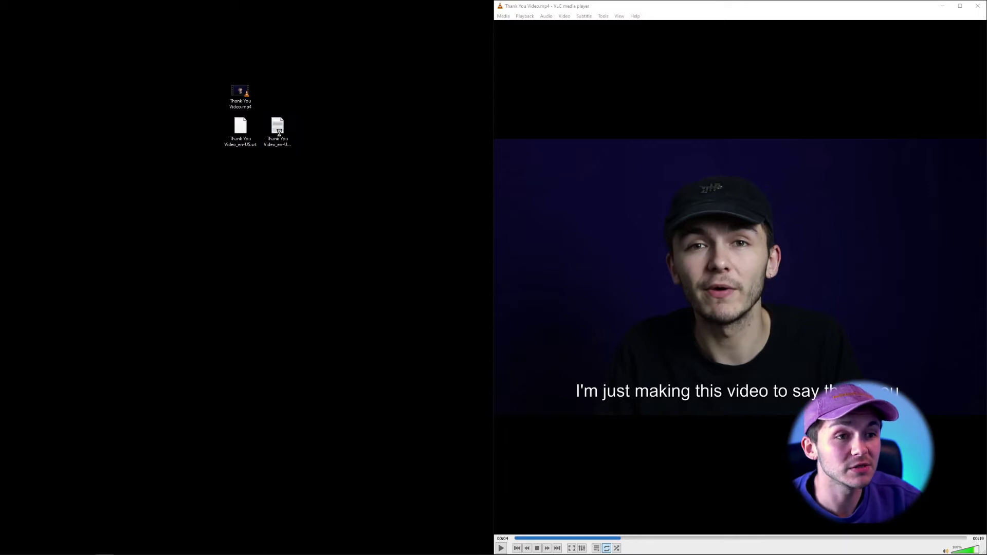
left_click_drag(252, 114, 306, 176)
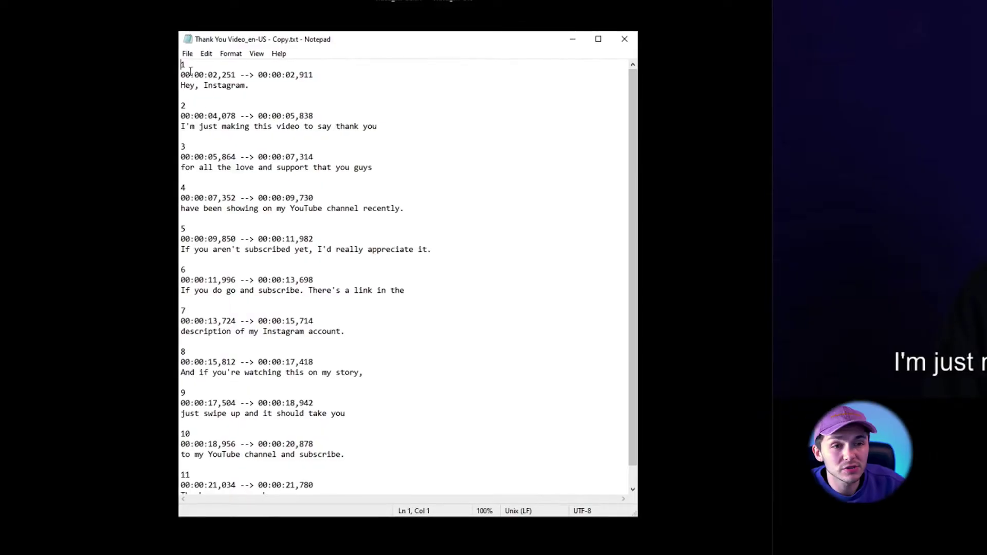
left_click(182, 102)
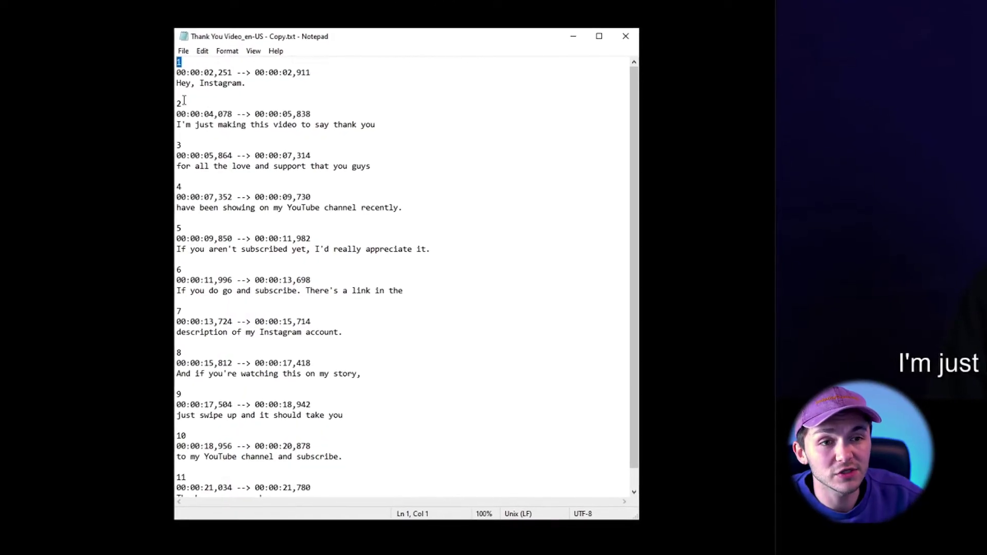
key("shift+Left")
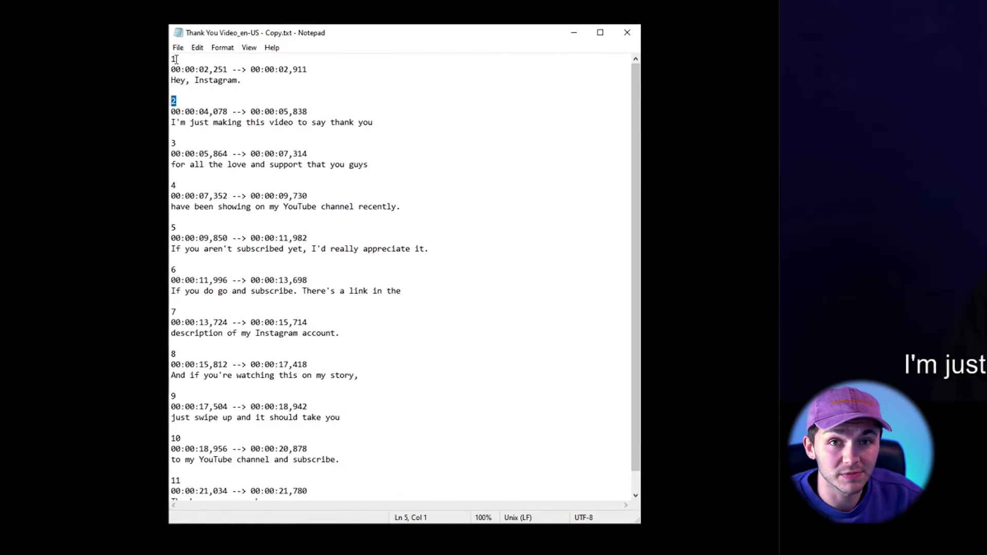
left_click(308, 61)
left_click_drag(305, 59, 307, 64)
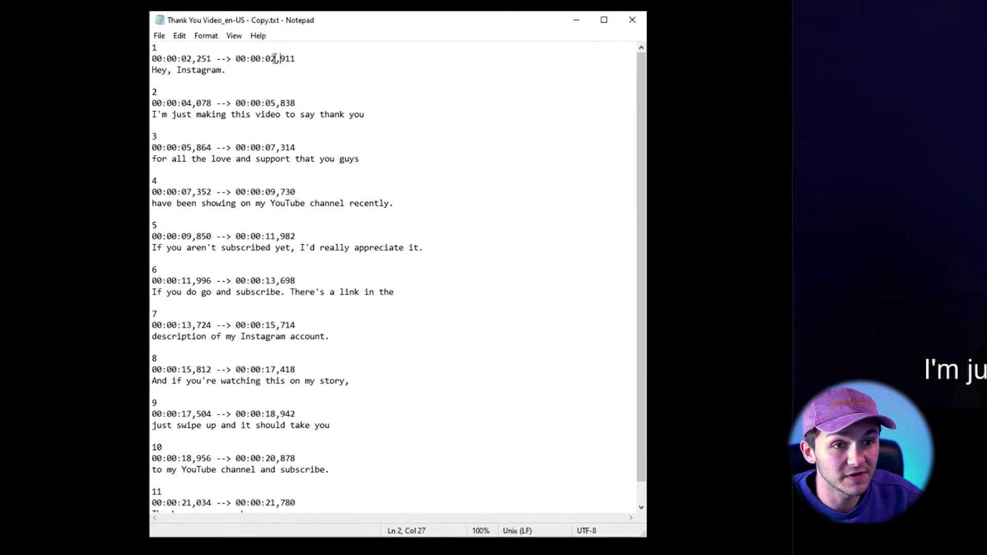
left_click_drag(226, 70, 146, 69)
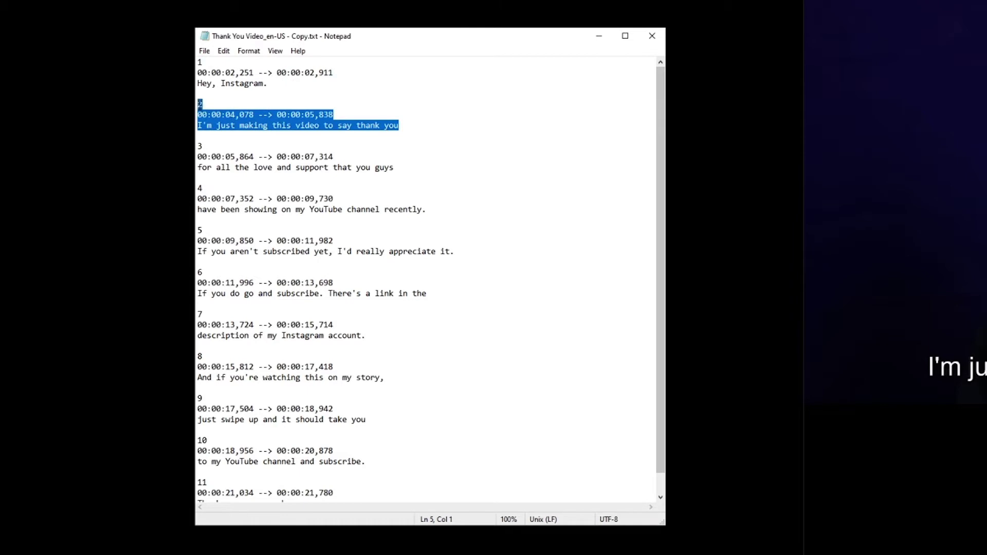
left_click(211, 114)
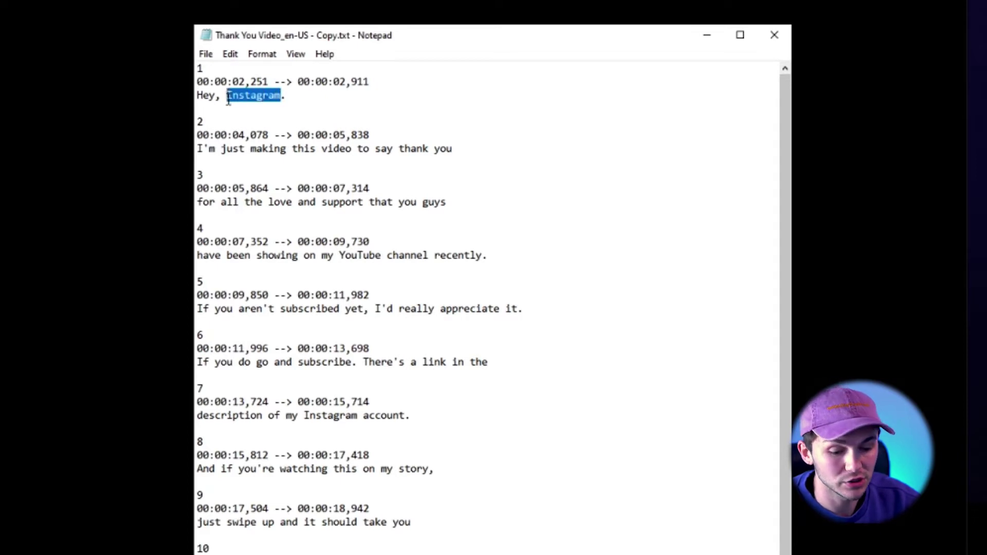
Step: Make the first cue read 'Hey, YOUTUBE.' starting at 00:00:00,000, then save and close Notepad
type("YOUTUBE.")
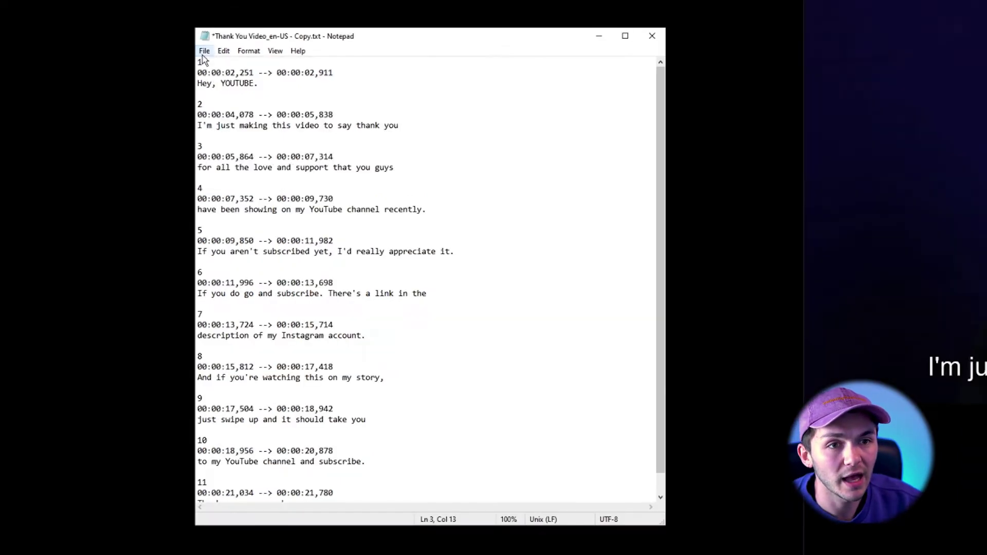
left_click(205, 54)
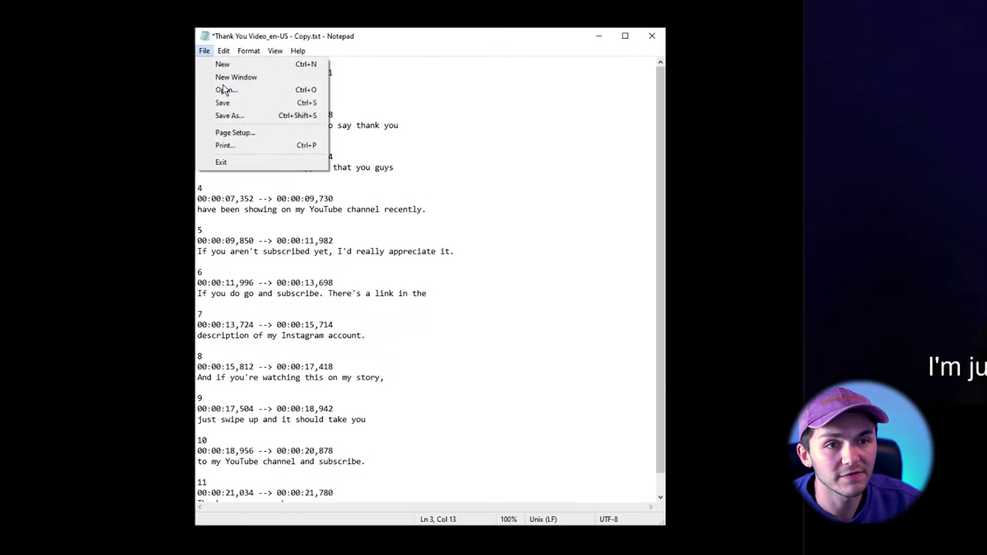
key("Escape")
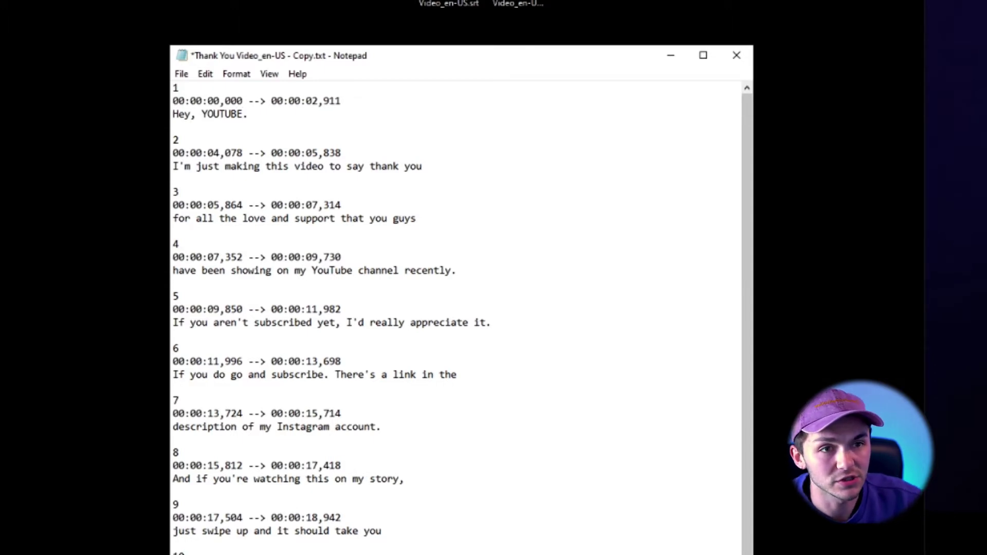
left_click(181, 73)
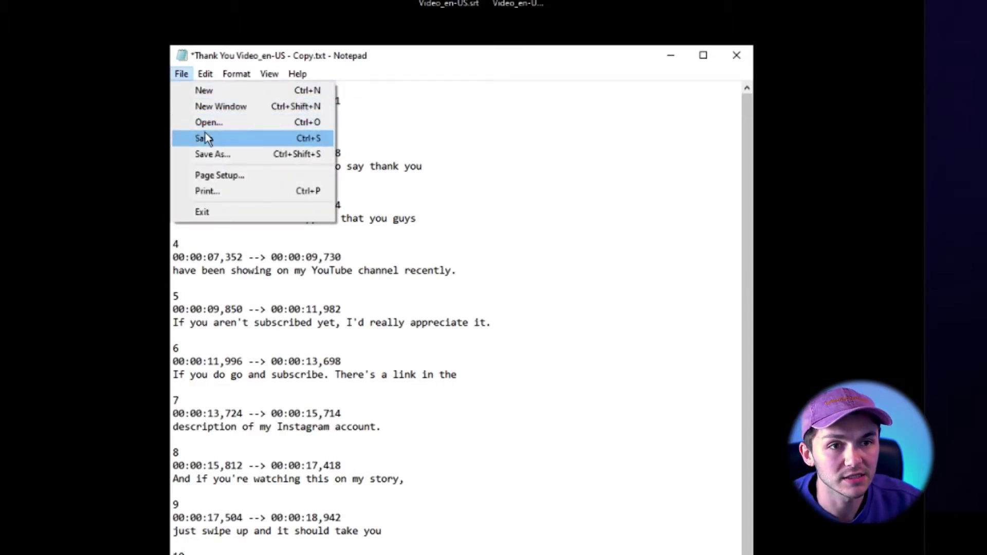
left_click(205, 136)
left_click(747, 62)
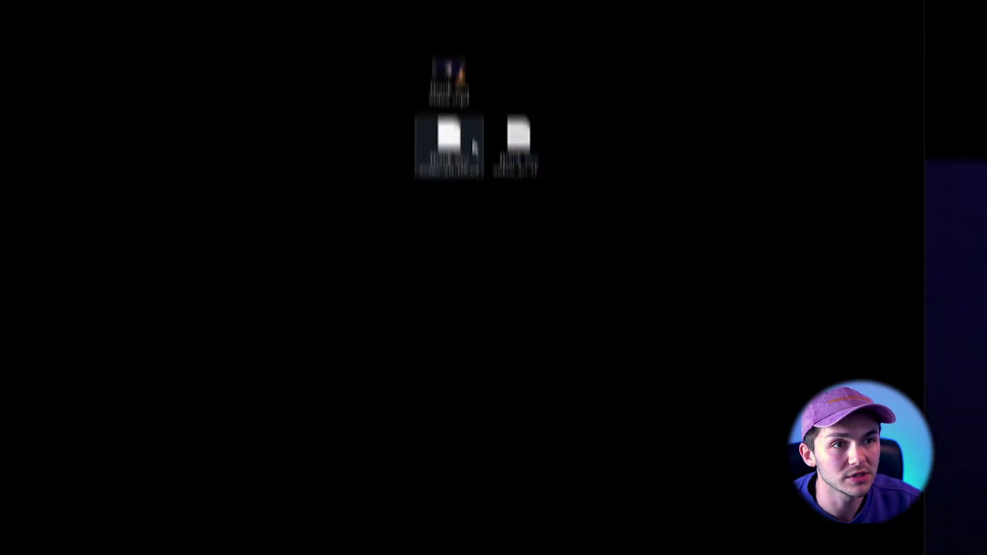
Step: Rename the edited copy to 'Thank You Video_en-US - Copy.srt', accepting the extension-change warning
left_click(532, 8)
left_click(533, 222)
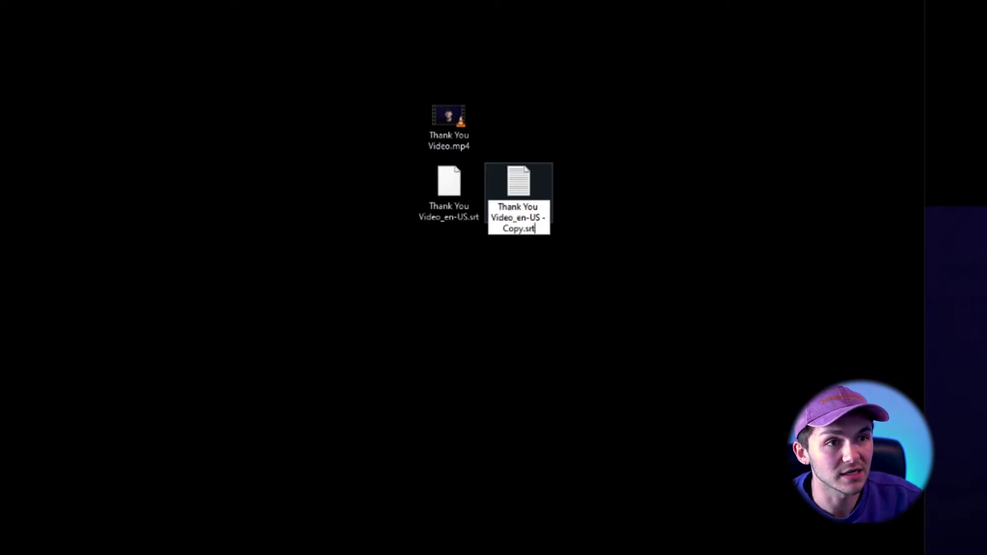
type("srt")
key("Return")
left_click_drag(580, 302, 547, 287)
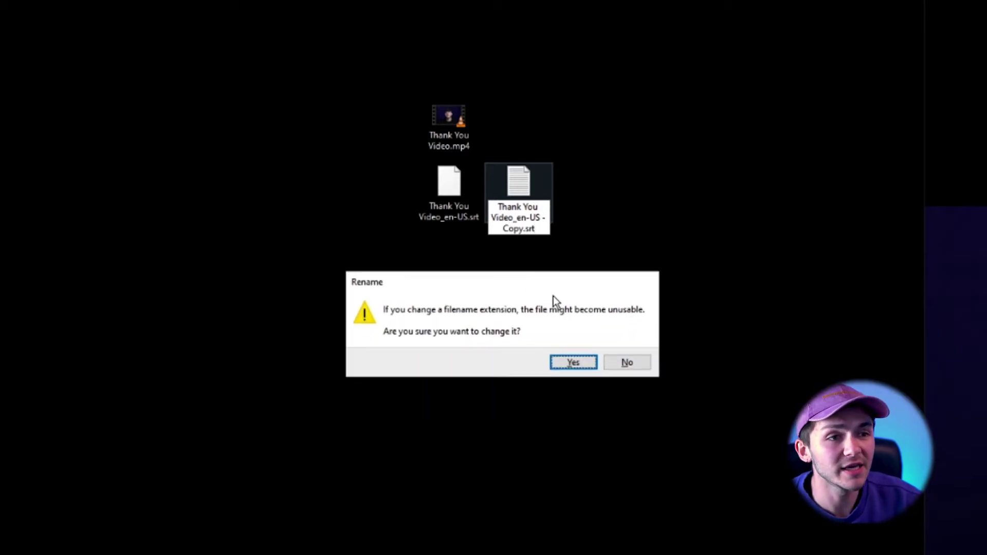
left_click(572, 362)
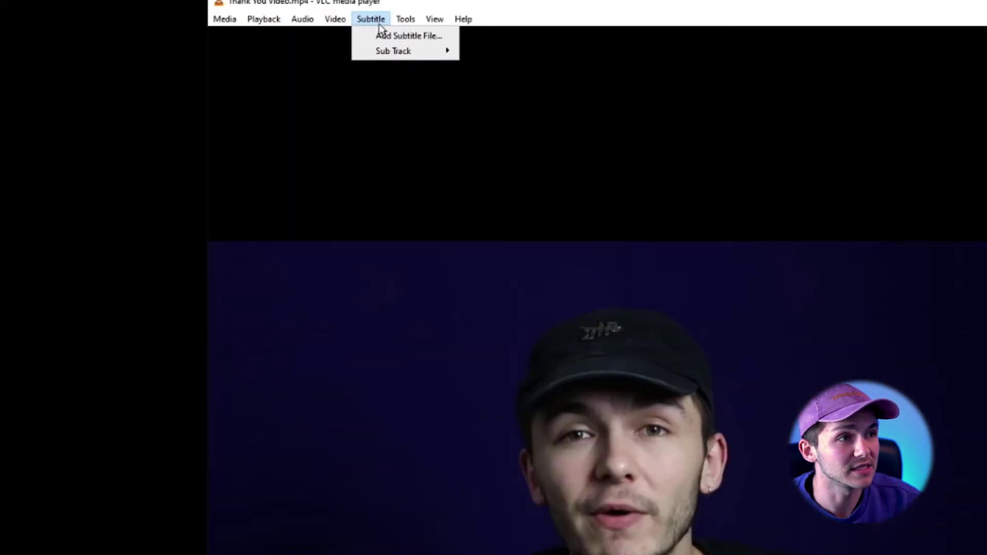
Step: Add Thank You Video_en-US - Copy.srt to the video as its subtitle track in VLC
left_click(399, 37)
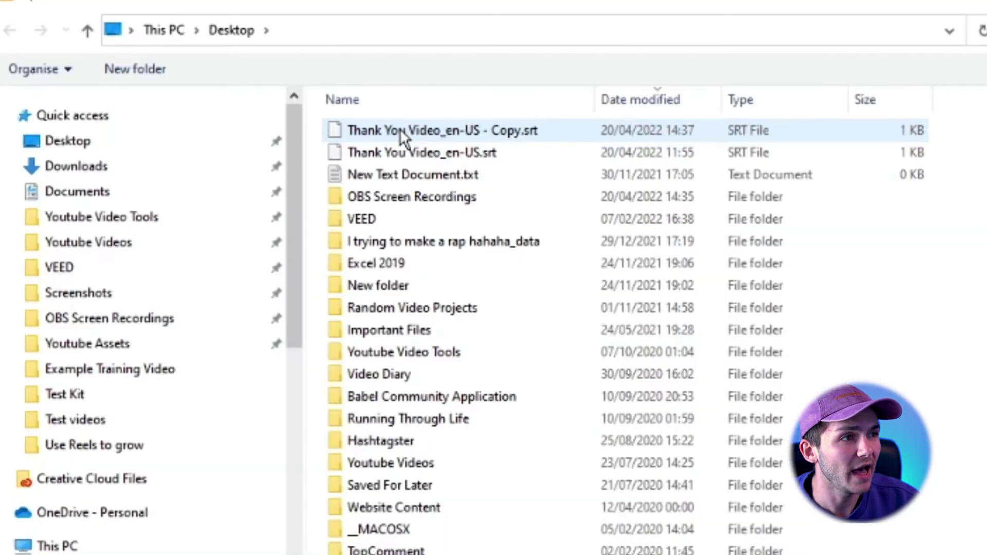
left_click(487, 117)
key("Return")
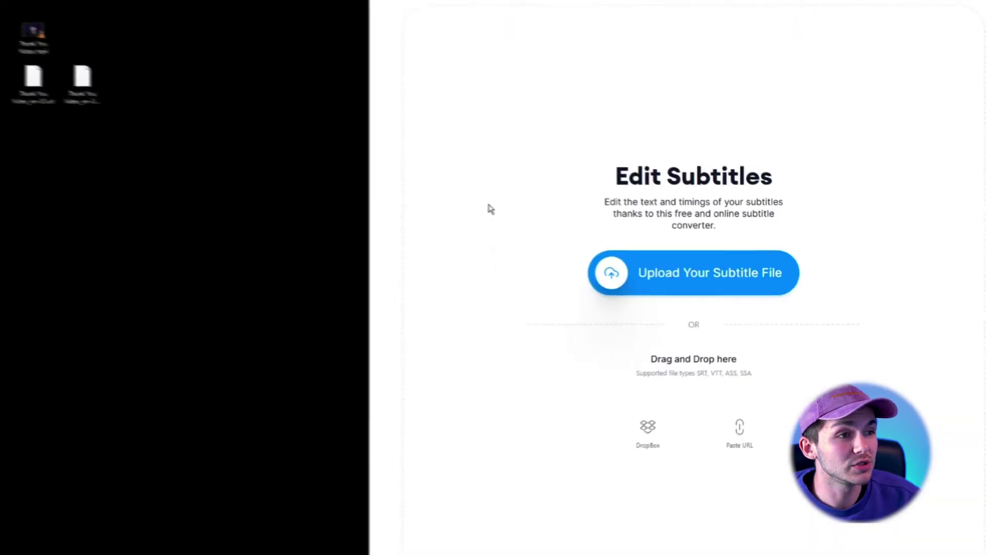
Step: Upload the original Thank You Video_en-US.srt into VEED's Subtitle Editor
left_click(656, 269)
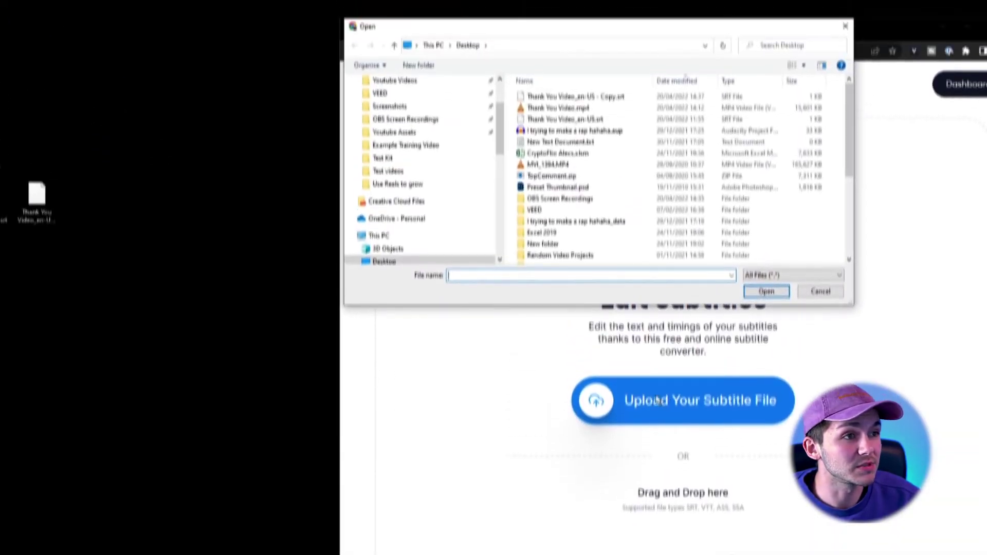
left_click(563, 132)
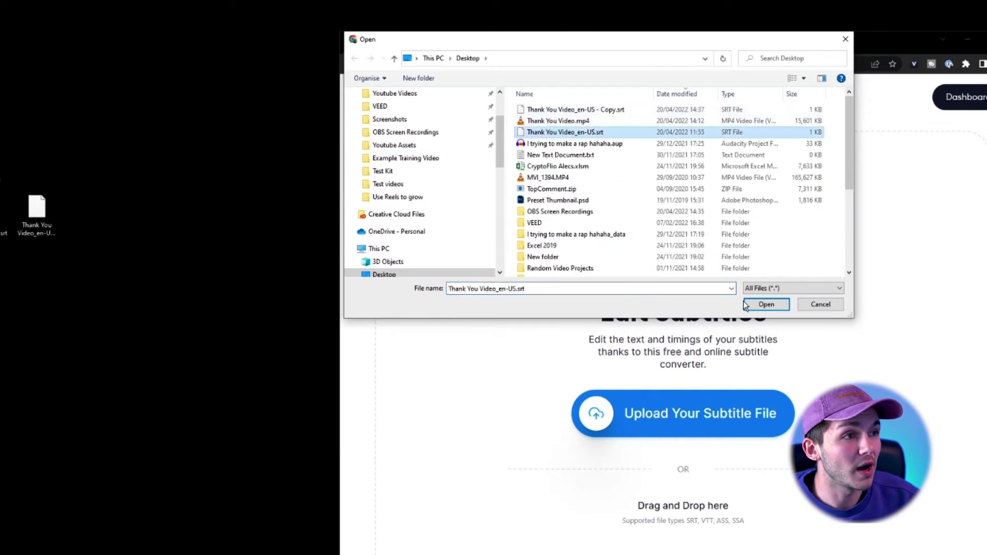
left_click(765, 304)
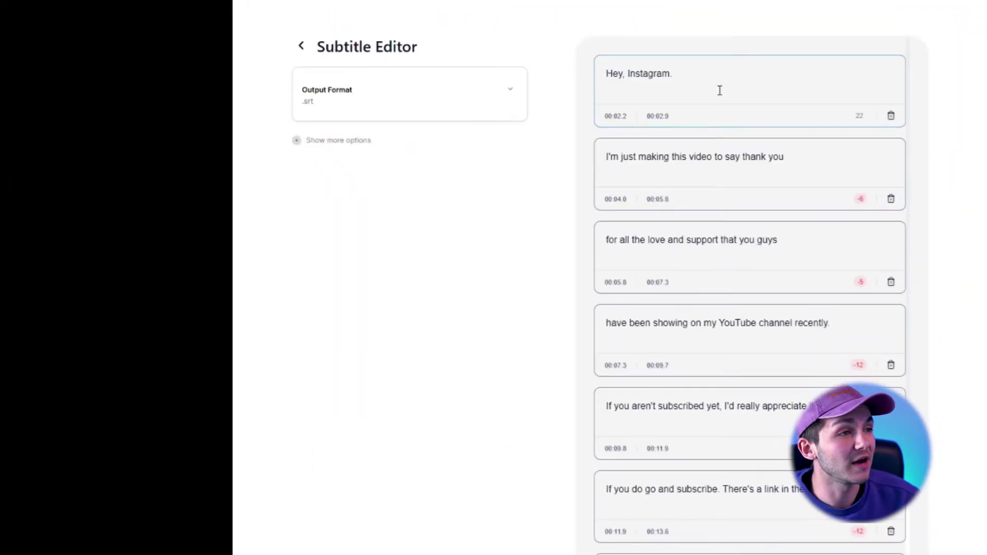
Step: Drag the Resync All Subtitles slider to shift all subtitle timings earlier
scroll(719, 92, "down", 8)
scroll(730, 155, "up", 8)
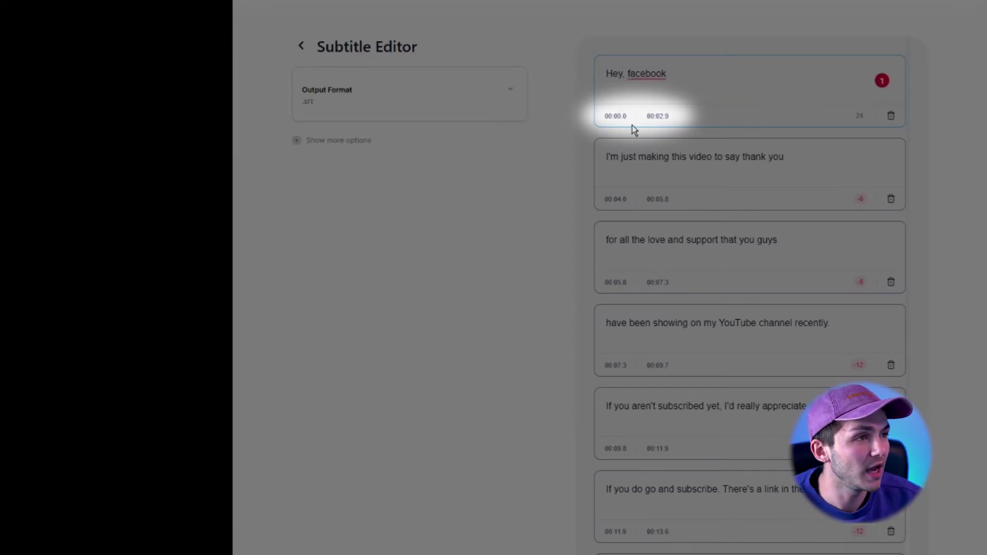
scroll(640, 122, "down", 10)
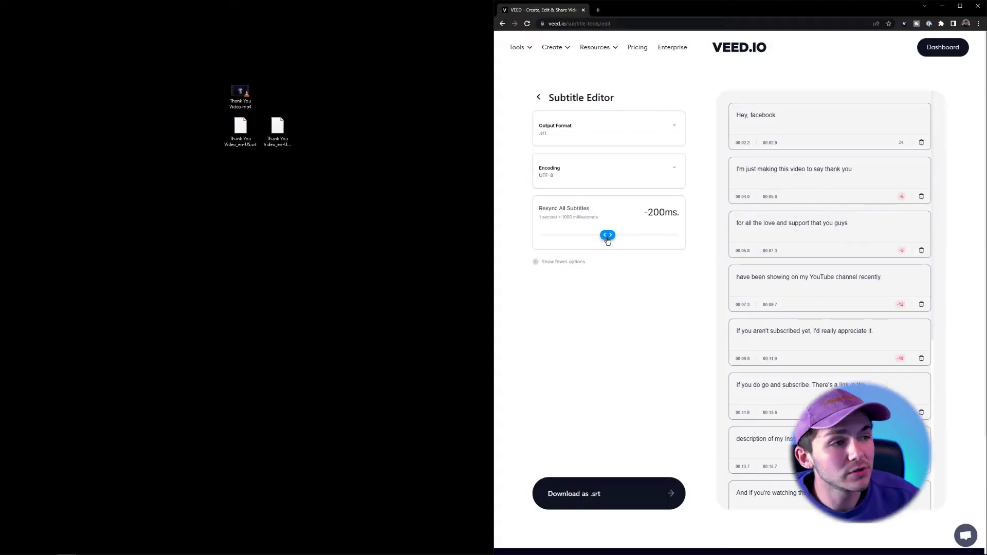
left_click_drag(607, 235, 604, 236)
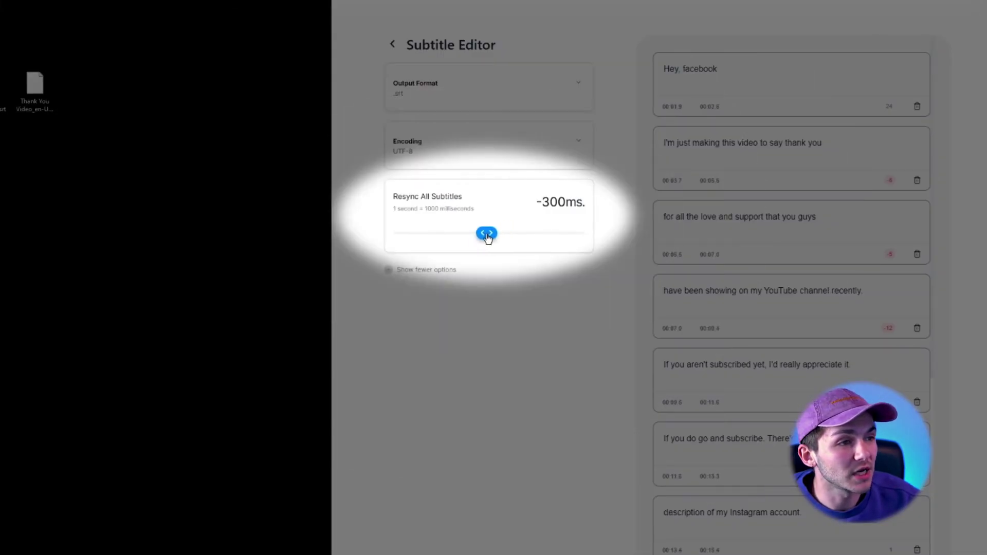
left_click_drag(487, 234, 474, 235)
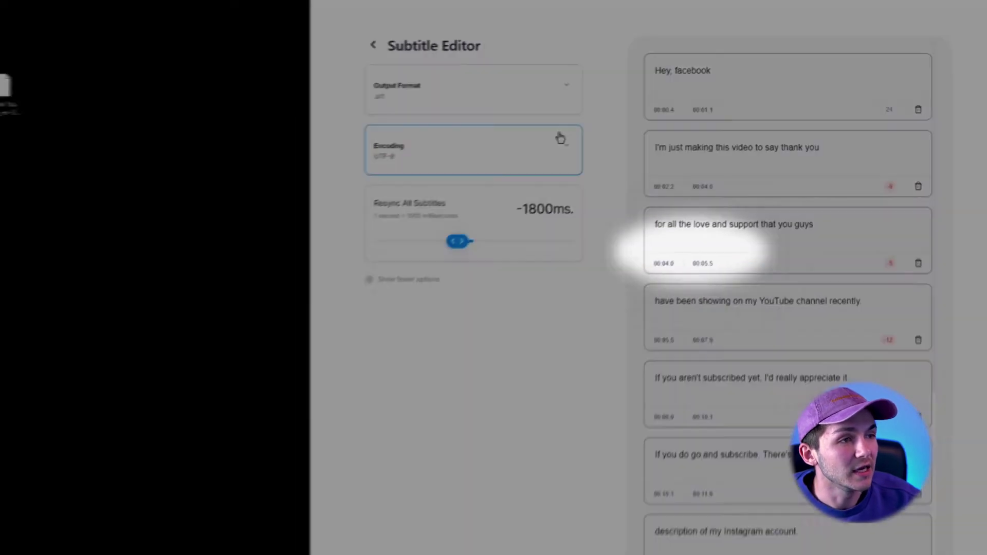
Step: Keep UTF-8 encoding and .srt output, and fine-tune the resync to about -1100ms
left_click(571, 137)
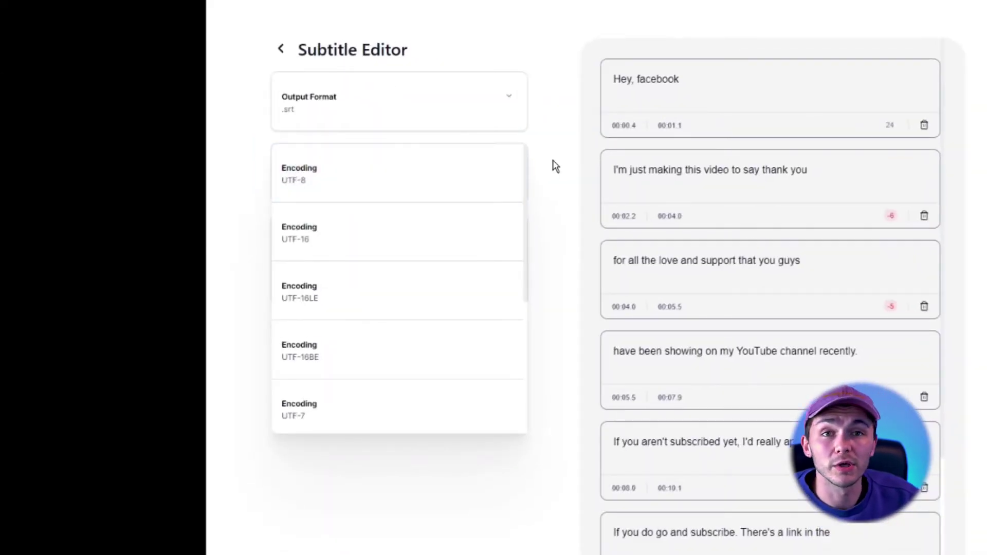
left_click(555, 165)
left_click(505, 94)
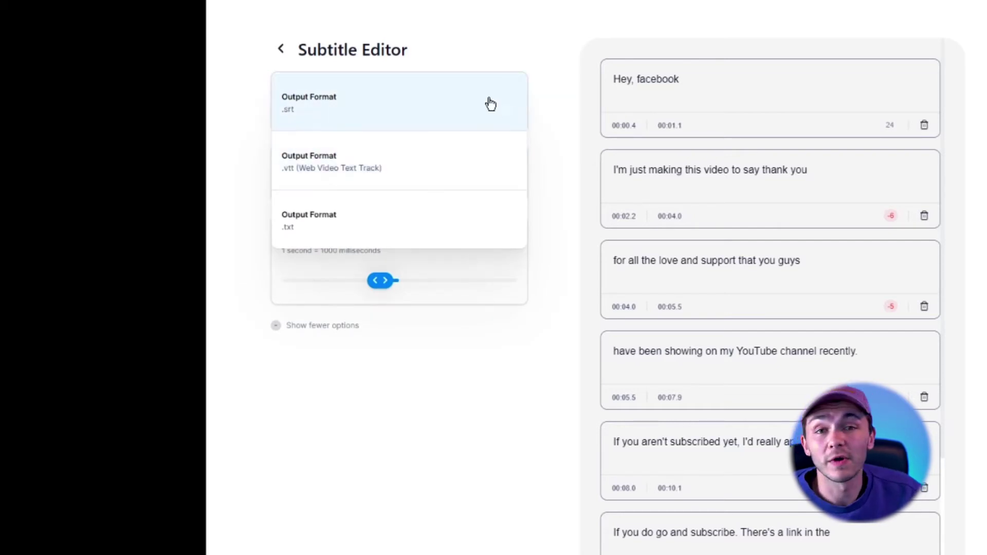
left_click(407, 110)
left_click(408, 110)
left_click(468, 268)
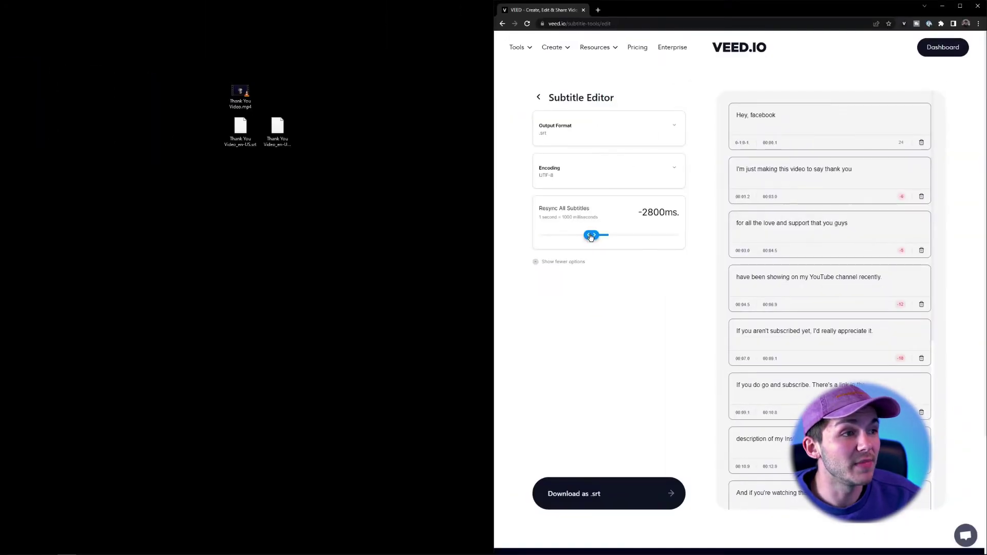
left_click_drag(381, 286, 382, 284)
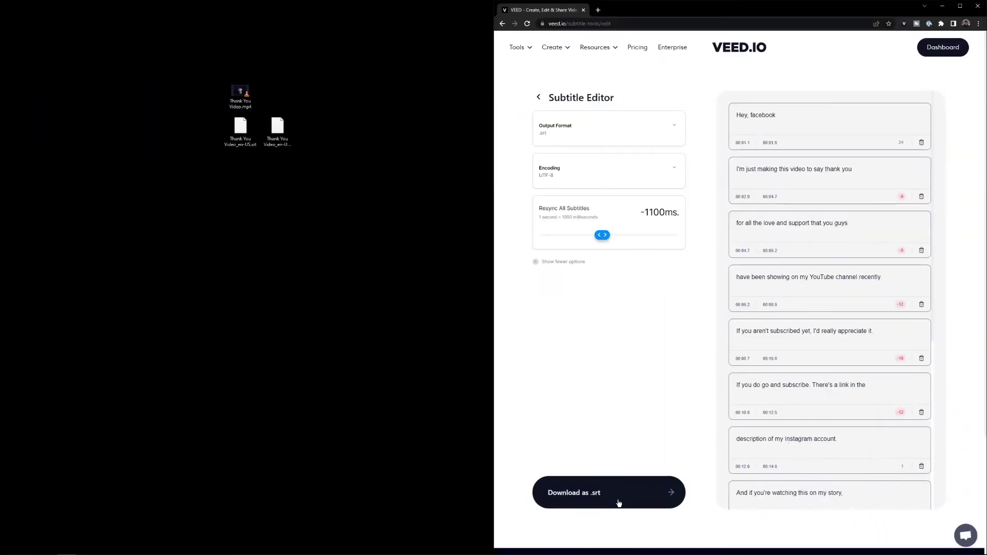
Step: Download the resynced subtitles as an .srt file and place it on the desktop
left_click(619, 505)
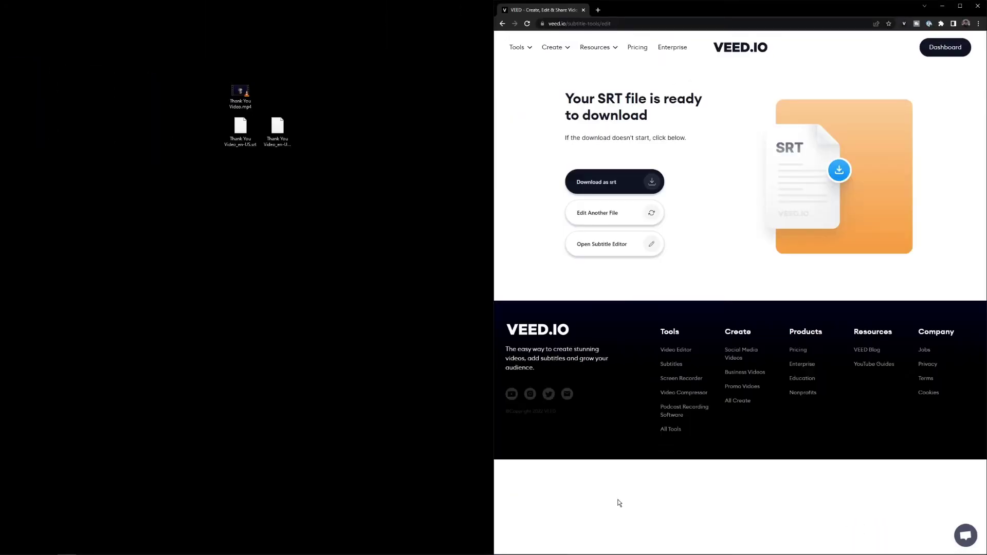
left_click_drag(572, 97, 689, 115)
left_click(614, 181)
left_click_drag(276, 325, 167, 249)
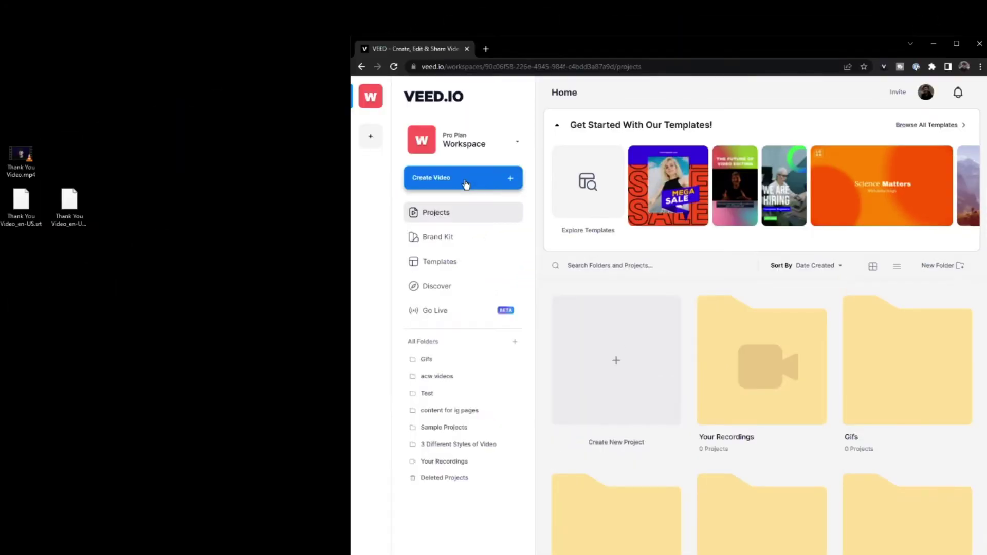
Step: Create a blank project with Thank You Video.mp4 and play then pause the preview
left_click(466, 183)
left_click(469, 213)
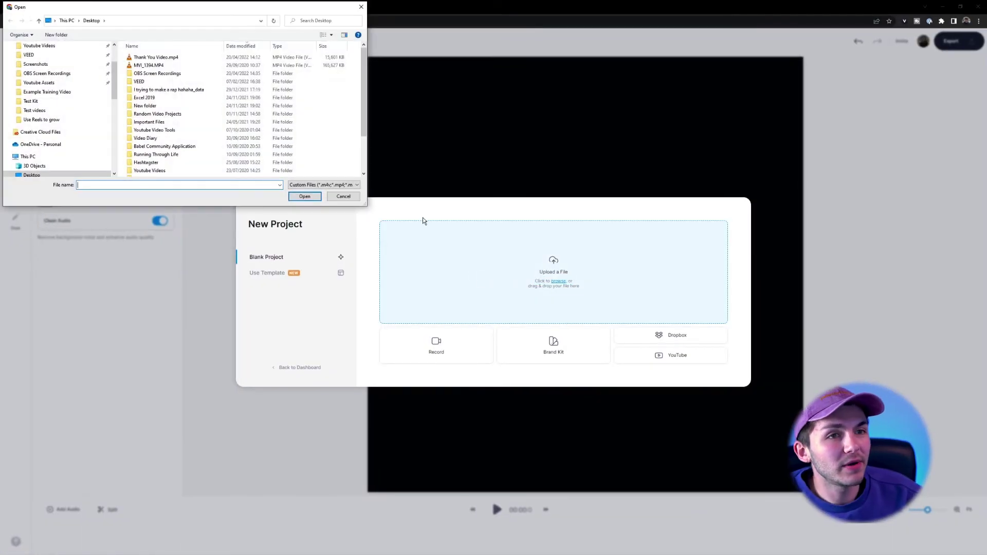
left_click(305, 196)
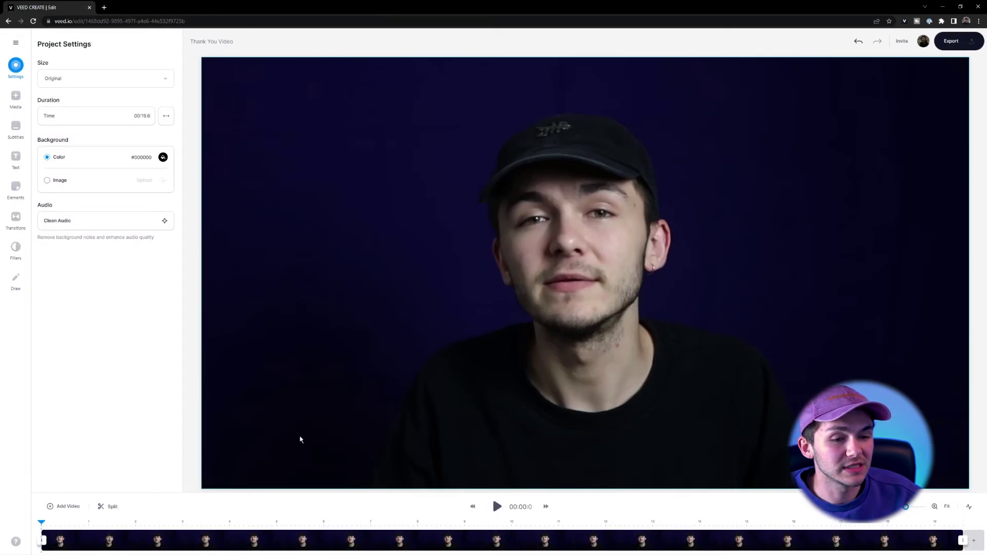
left_click(497, 508)
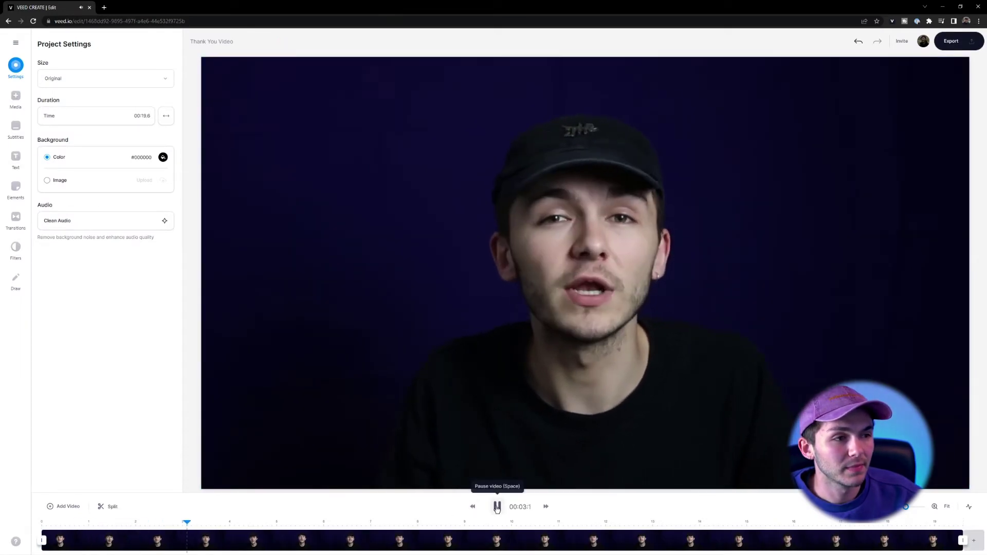
left_click(496, 508)
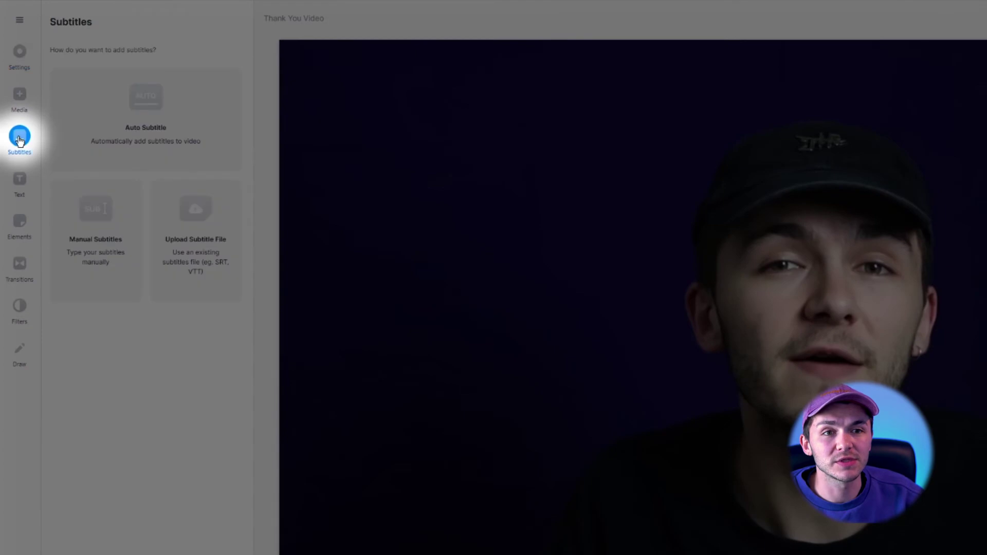
Step: Run Auto Subtitle on the video with English (Great Britain) as the detection language
left_click(116, 109)
left_click(220, 75)
scroll(90, 176, "down", 5)
scroll(91, 180, "up", 5)
scroll(89, 179, "down", 3)
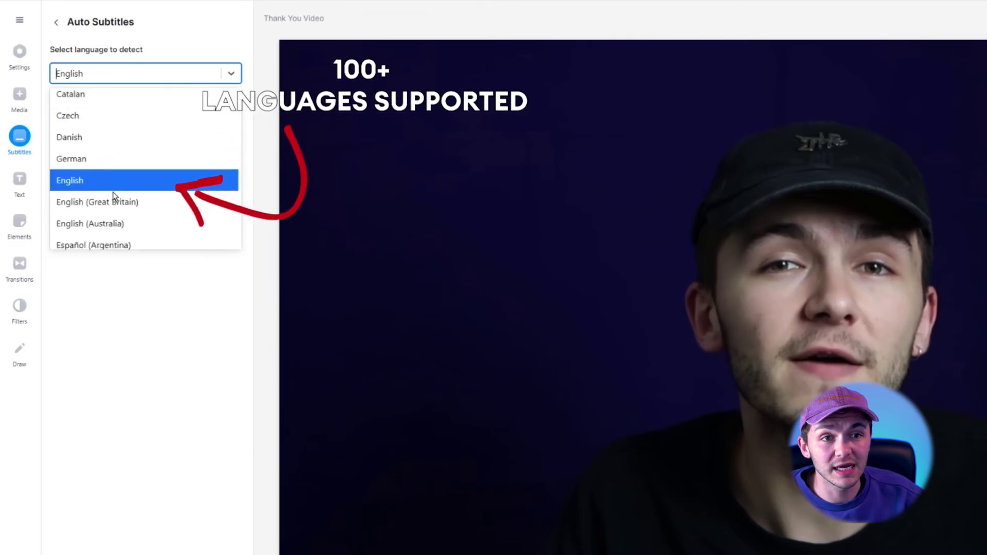
left_click(109, 201)
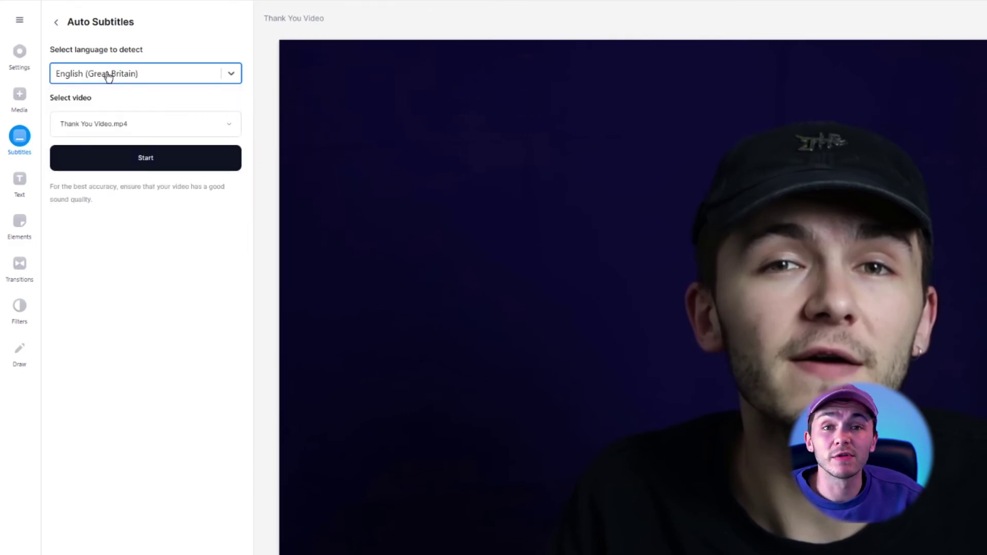
left_click(147, 169)
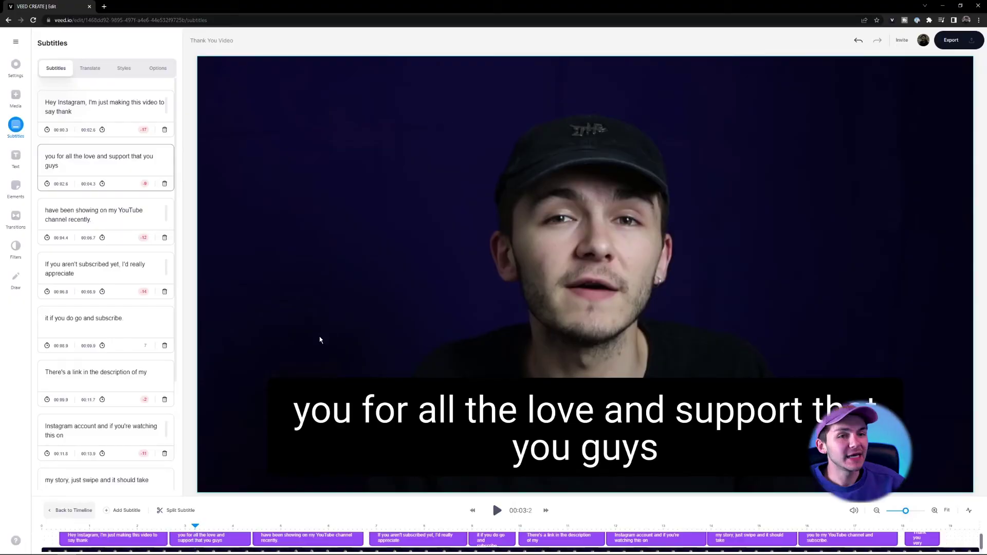
Step: Enlarge the timeline and move the "have been showing" subtitle's start to 00:04.3
left_click_drag(353, 497, 354, 427)
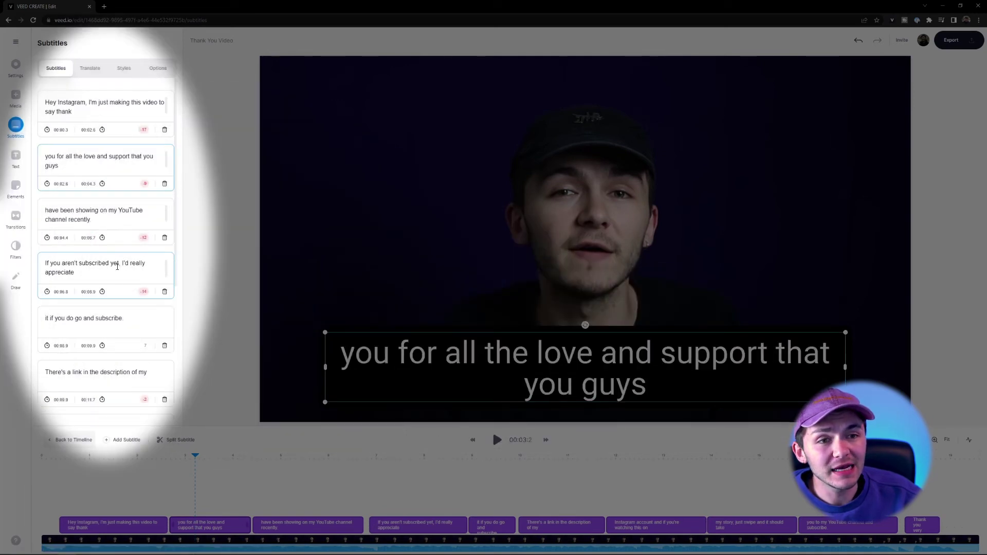
scroll(103, 146, "down", 5)
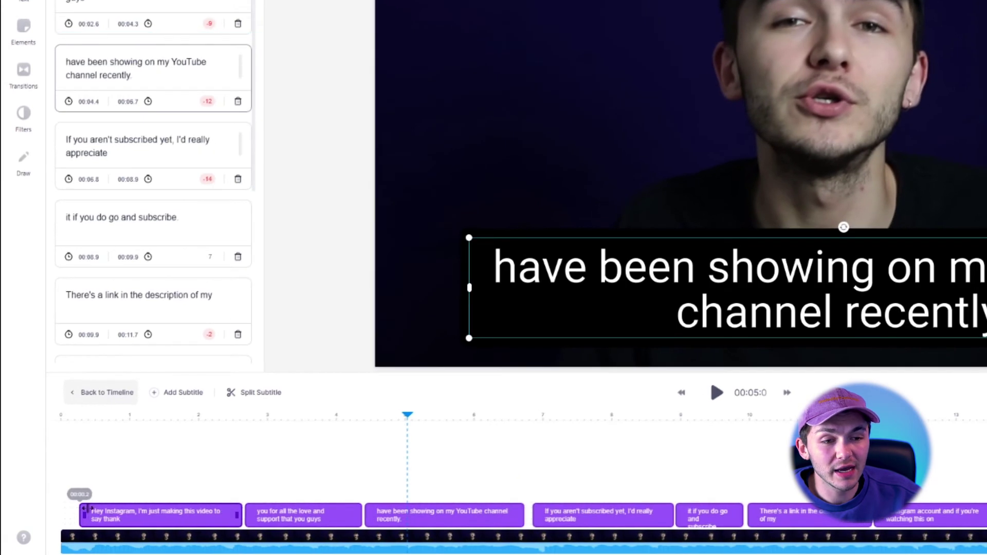
left_click(294, 415)
left_click(404, 415)
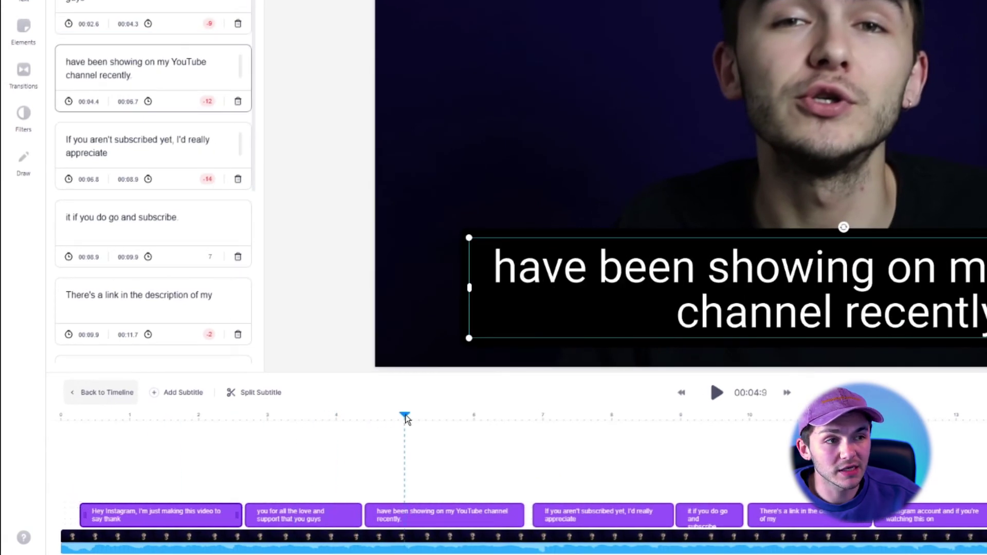
left_click_drag(423, 509, 429, 512)
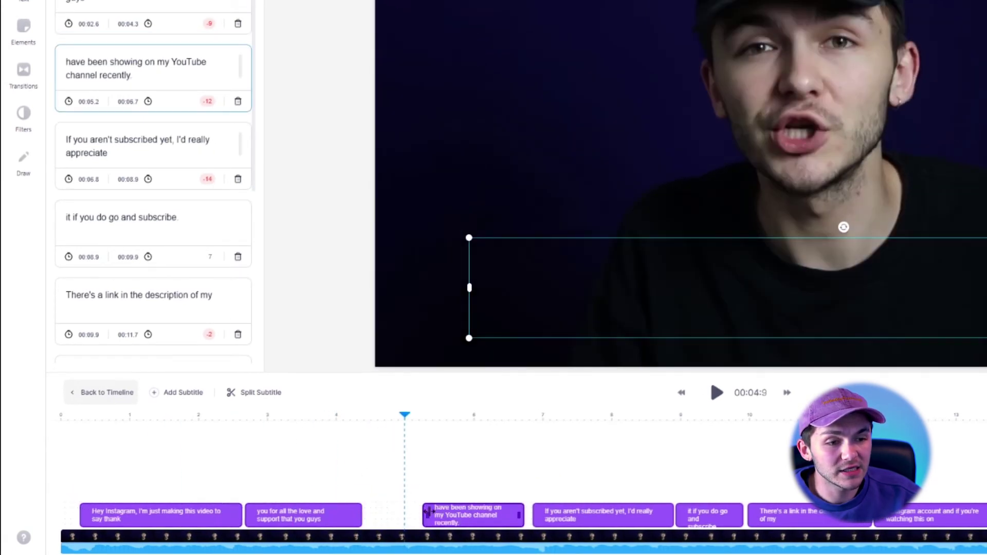
left_click_drag(368, 511, 367, 512)
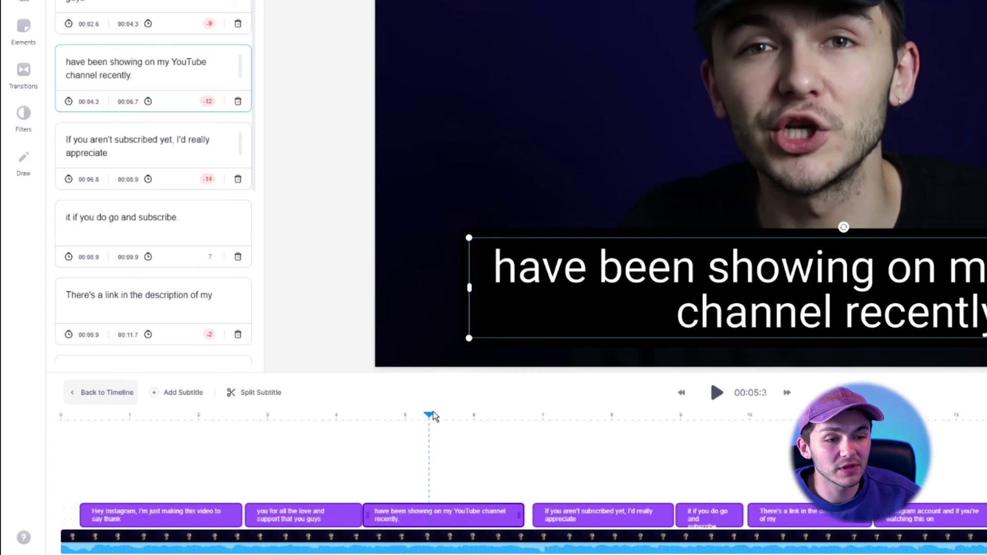
Step: Split the subtitle at 5.5 s into "have been showing on" and "my YouTube channel recently." and preview both halves
left_click_drag(430, 417, 445, 416)
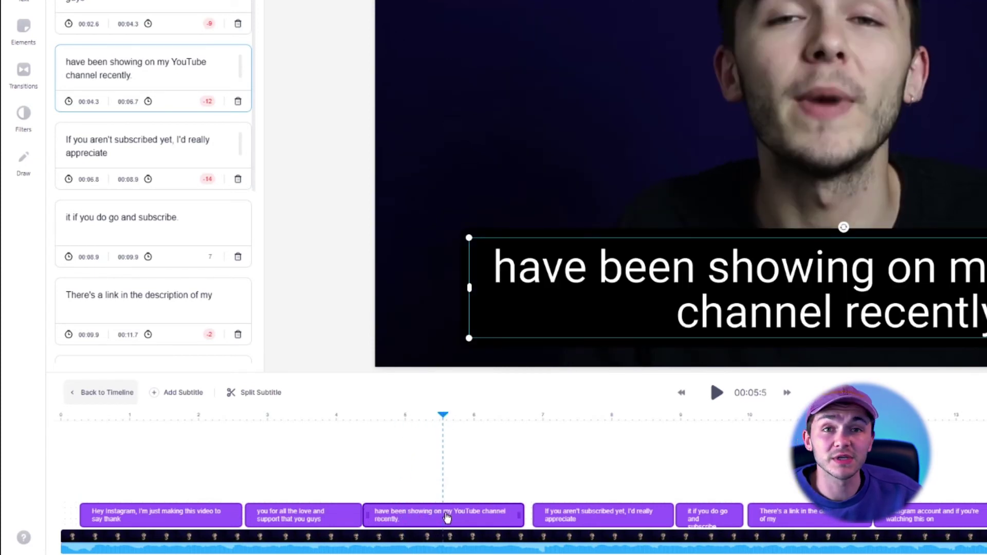
left_click(243, 396)
left_click(398, 415)
left_click(462, 415)
left_click(403, 415)
left_click(461, 415)
left_click(482, 415)
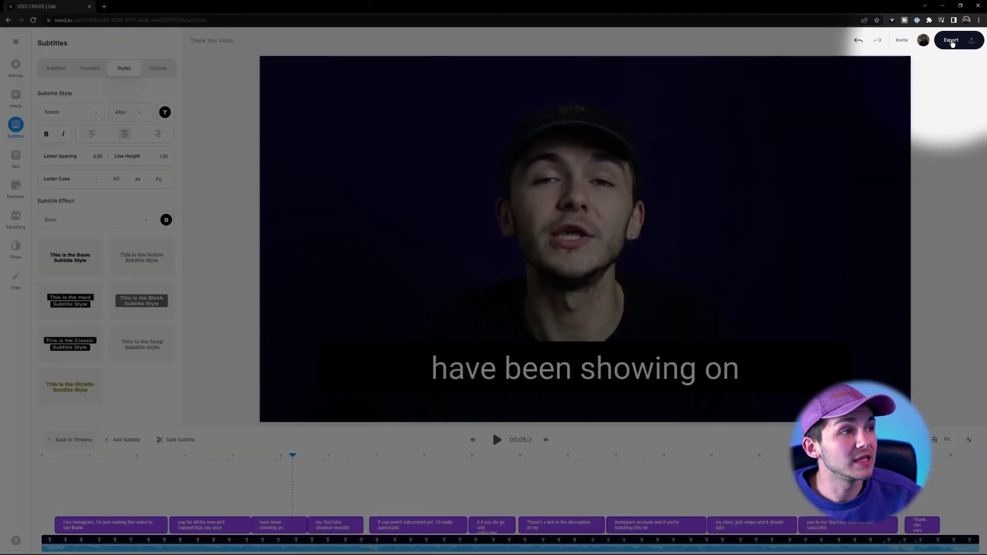
Step: Download the subtitles from the Subtitles Options tab in SRT format as veed-subtitles (2).zip
left_click(951, 40)
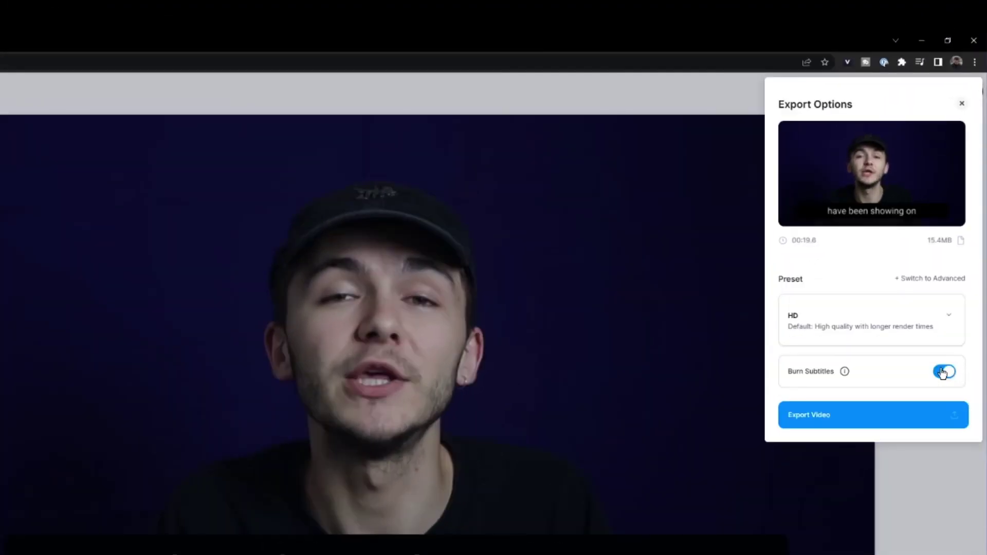
left_click(14, 198)
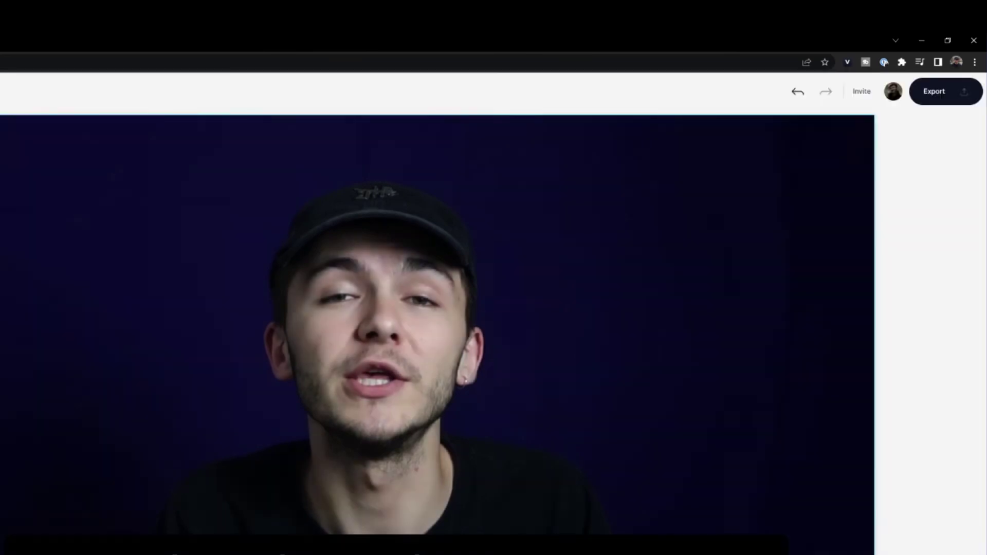
left_click(158, 68)
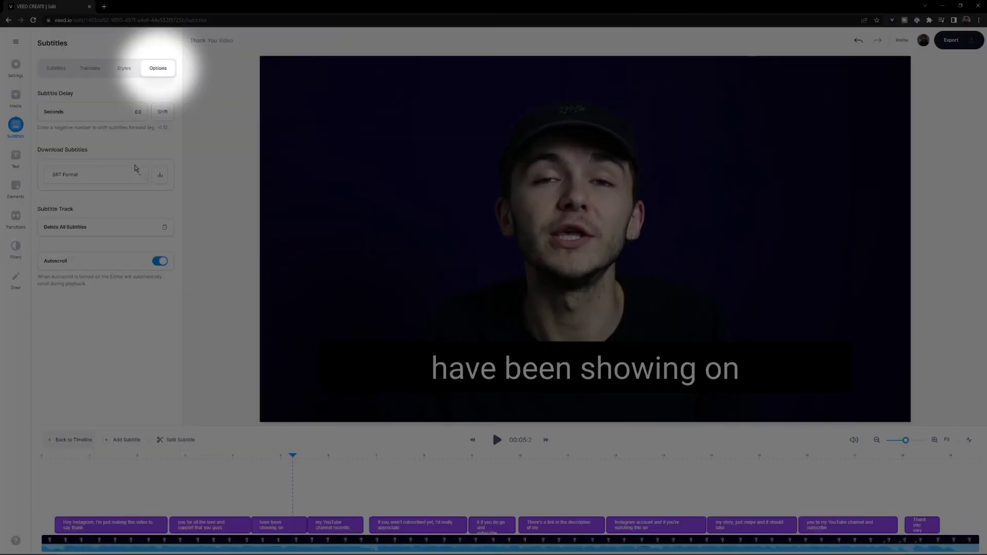
left_click(135, 172)
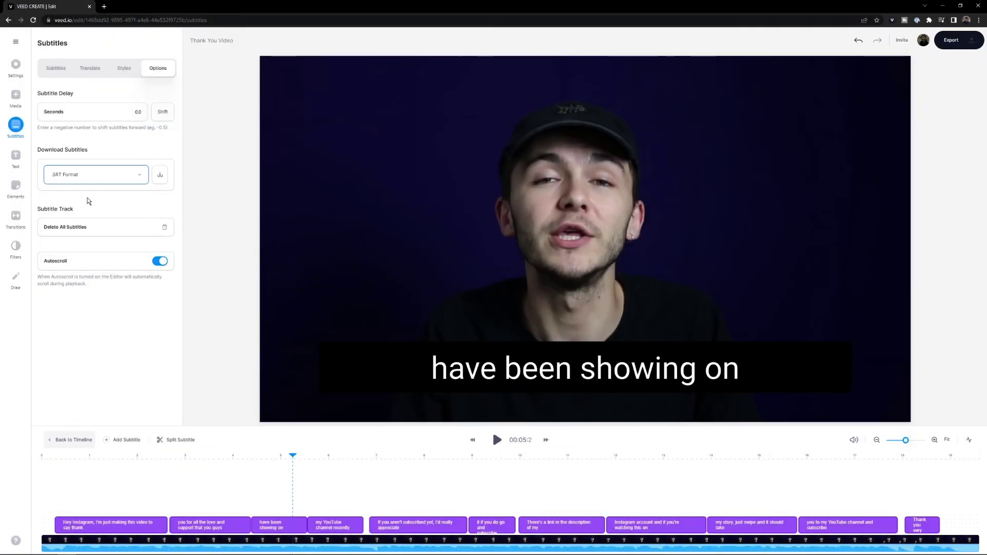
left_click(159, 175)
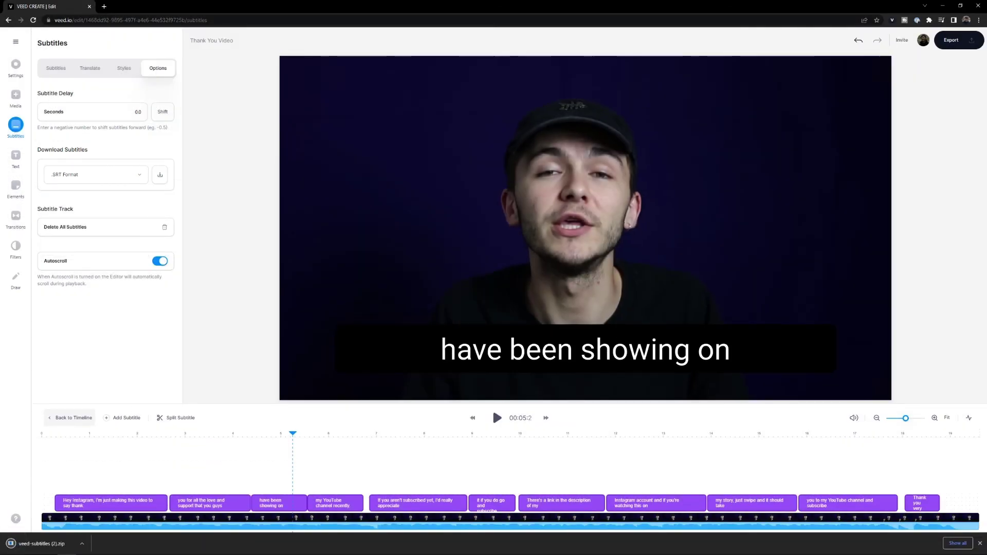